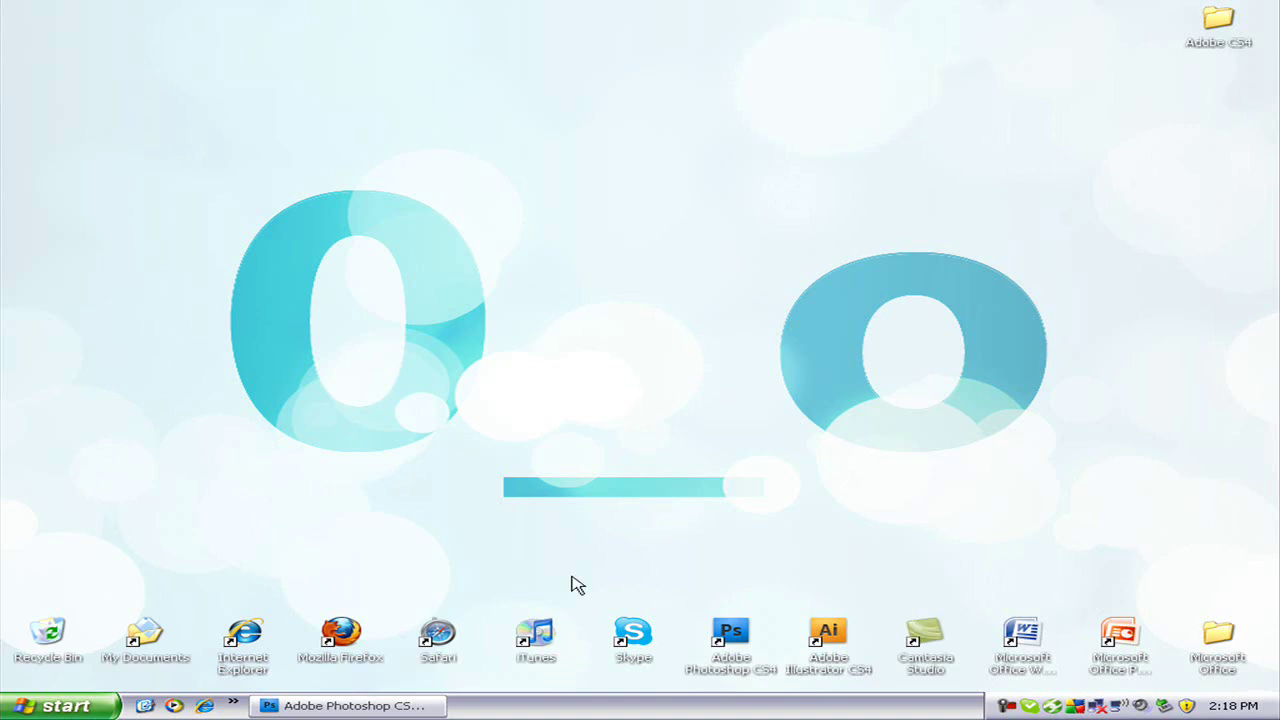
- Restore the minimized Photoshop CS4 window from the Windows taskbar
click(400, 706)
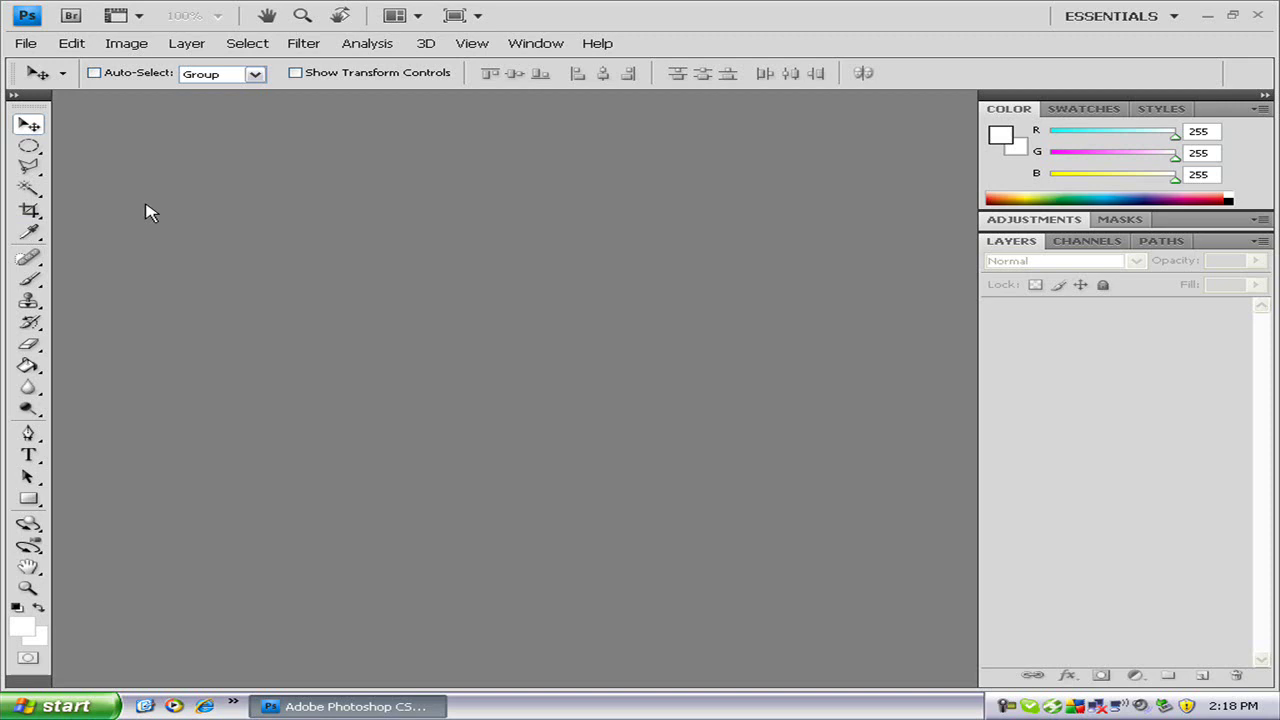
- Create a new document 'wallpaper5', 1024×768 px, 300 ppi, RGB, white background
click(26, 45)
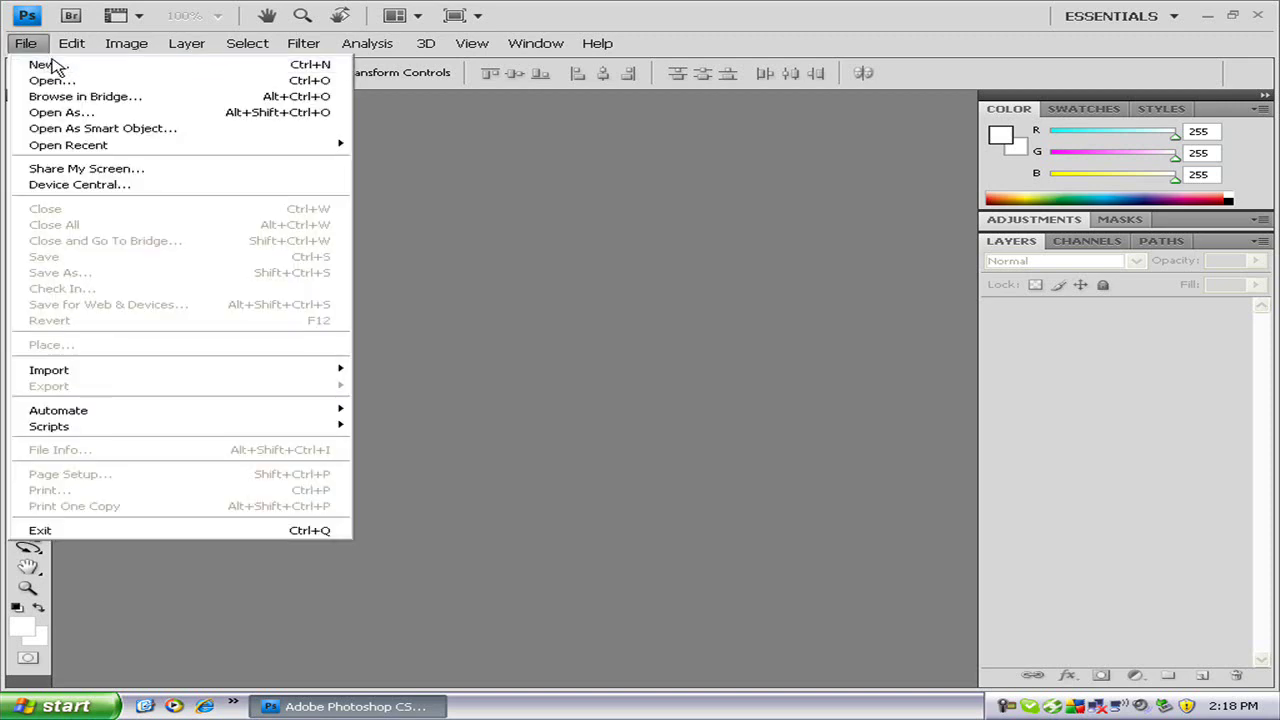
click(56, 64)
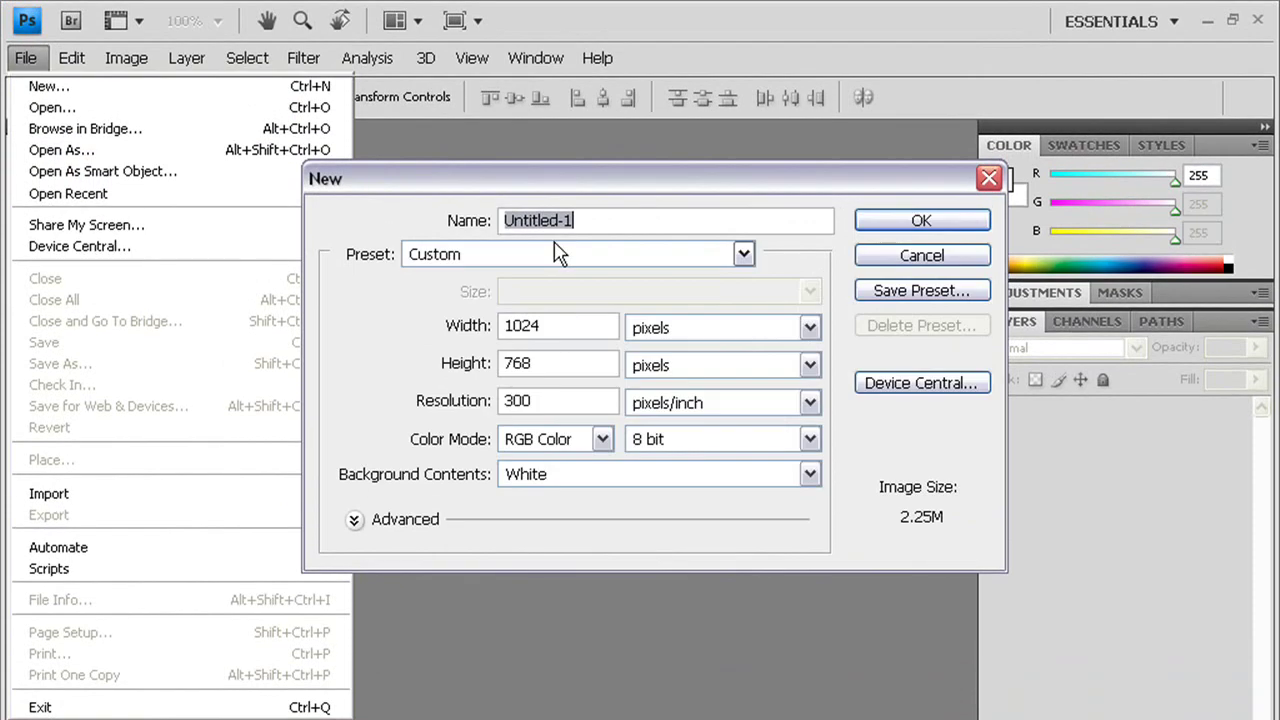
text(wallpaper5)
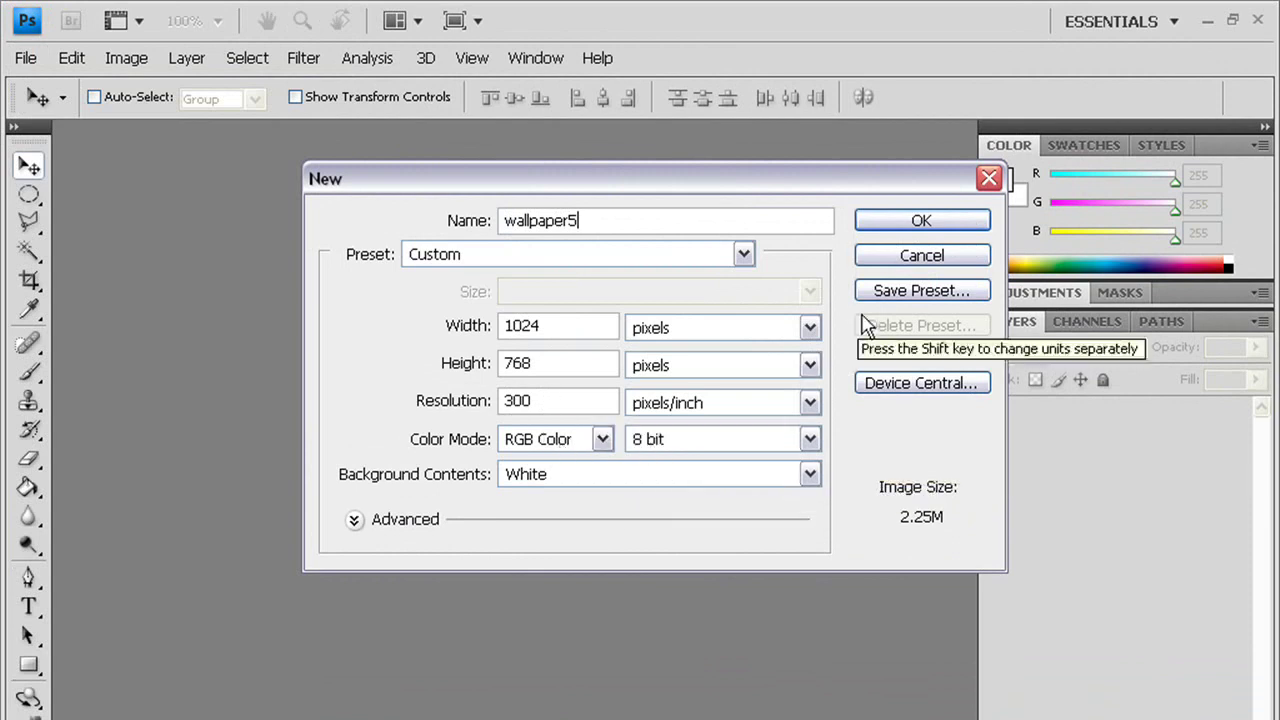
click(892, 218)
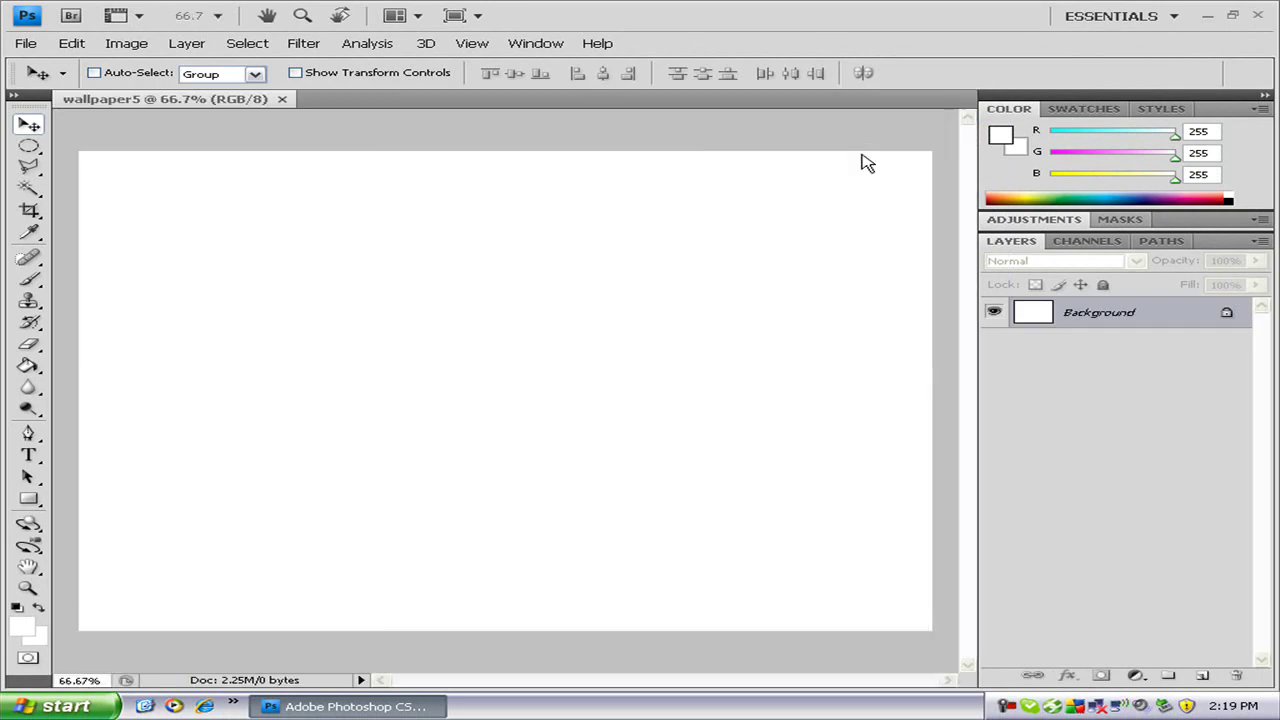
- Open abstract_0095.jpg from the Album Covers folder
click(26, 43)
click(49, 80)
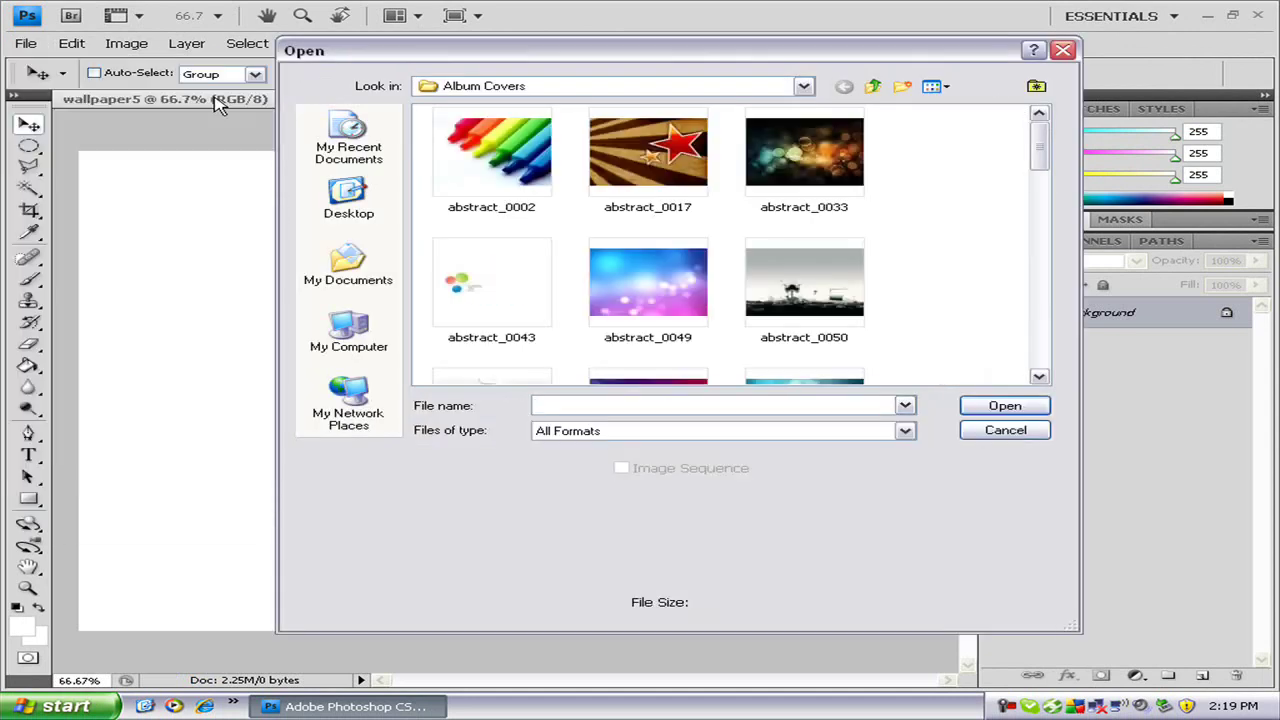
click(1043, 212)
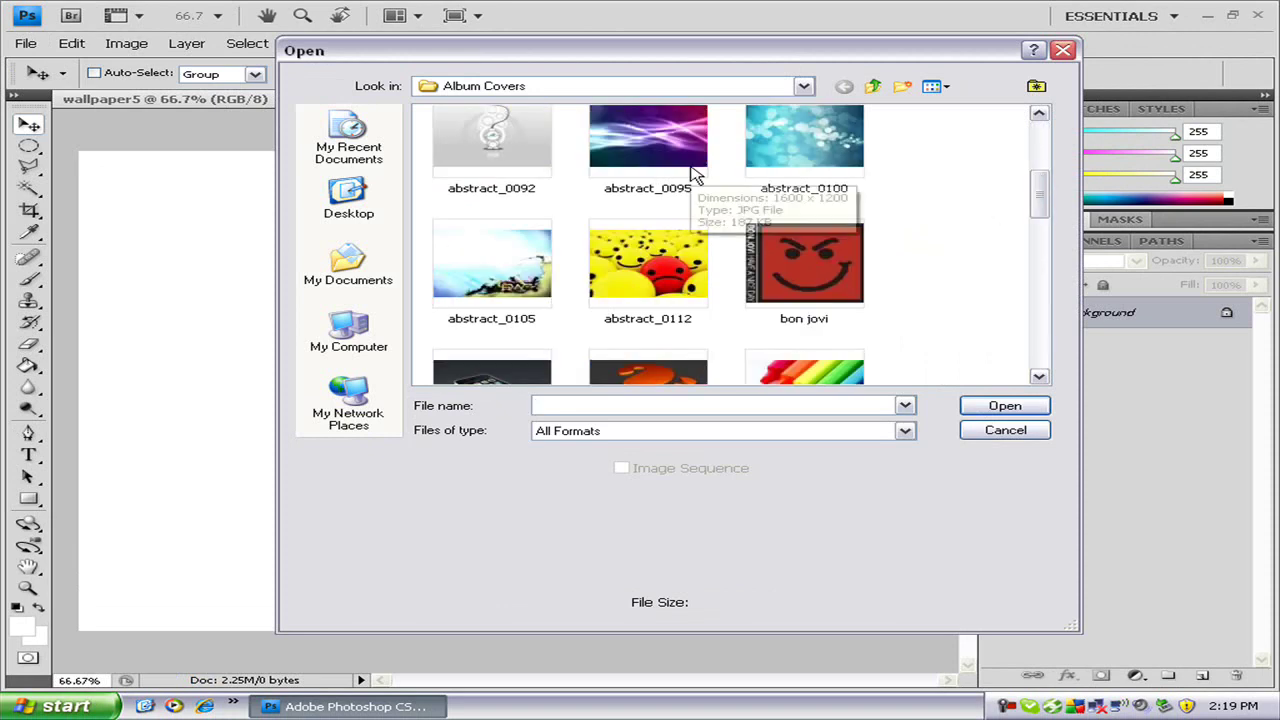
double_click(660, 160)
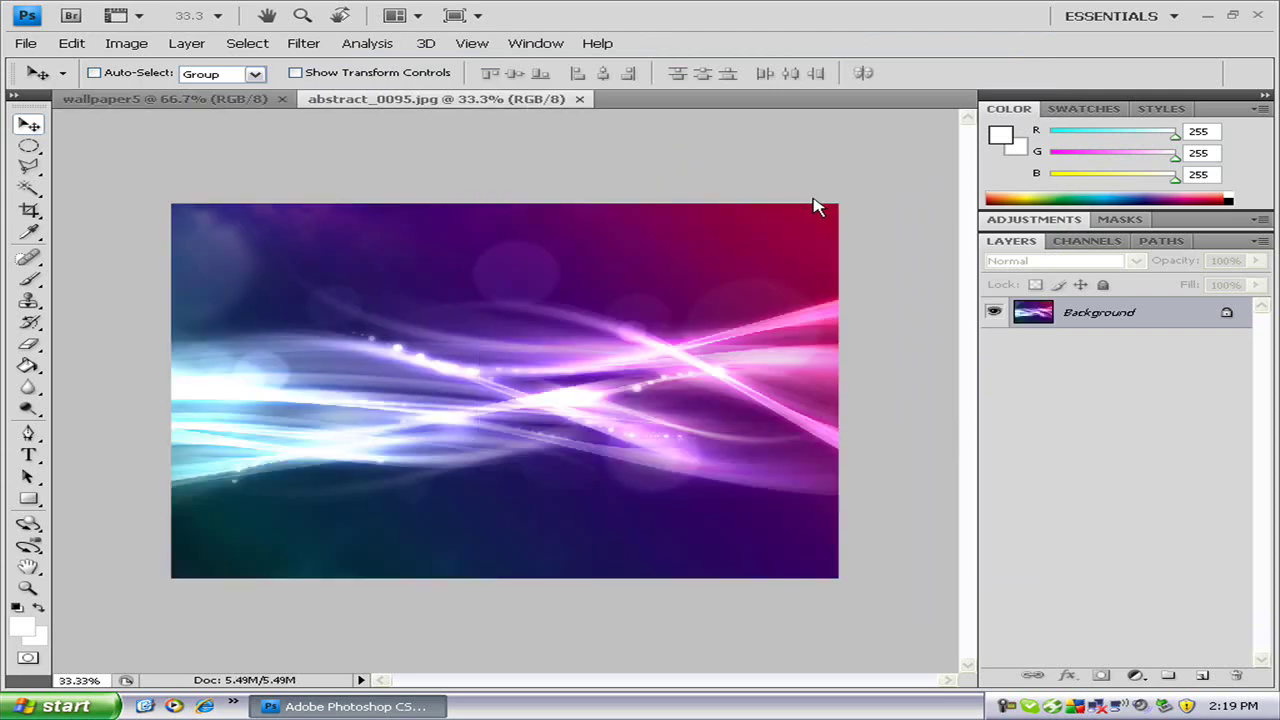
- Drag the abstract_0095 image into wallpaper5 as Layer 1 and close the source
drag(452, 99, 460, 106)
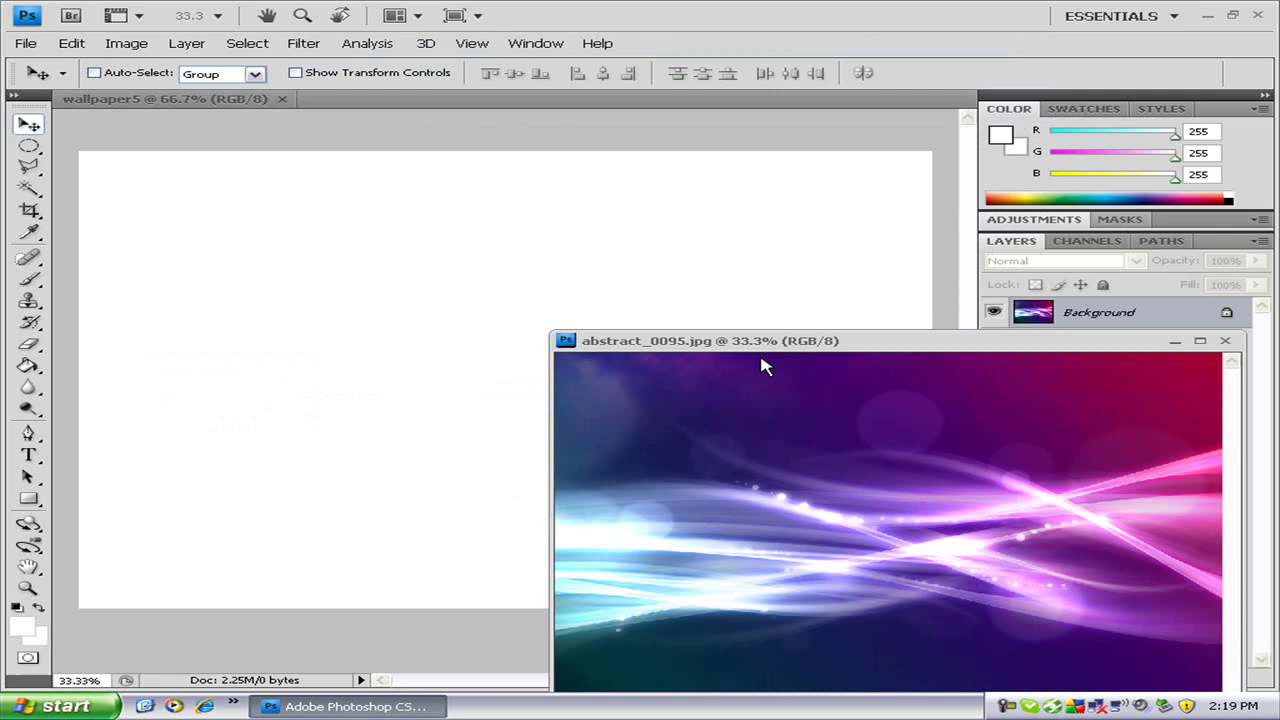
drag(737, 457, 441, 277)
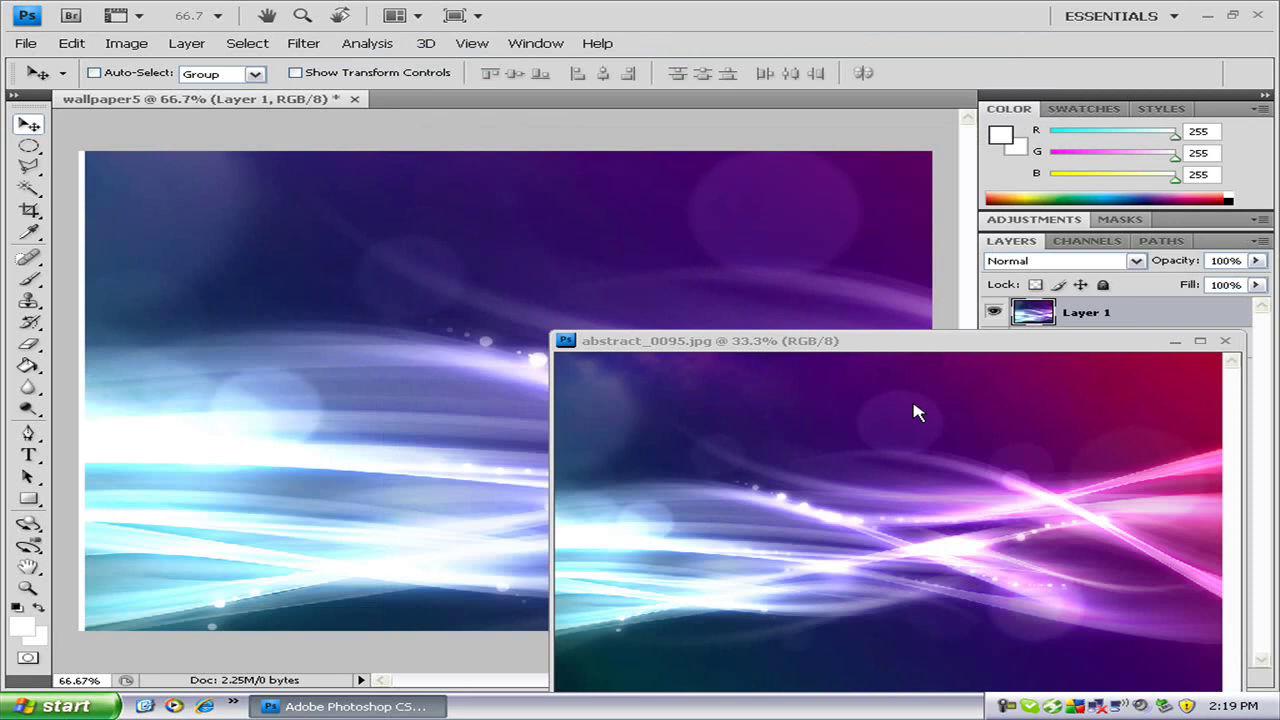
click(1226, 343)
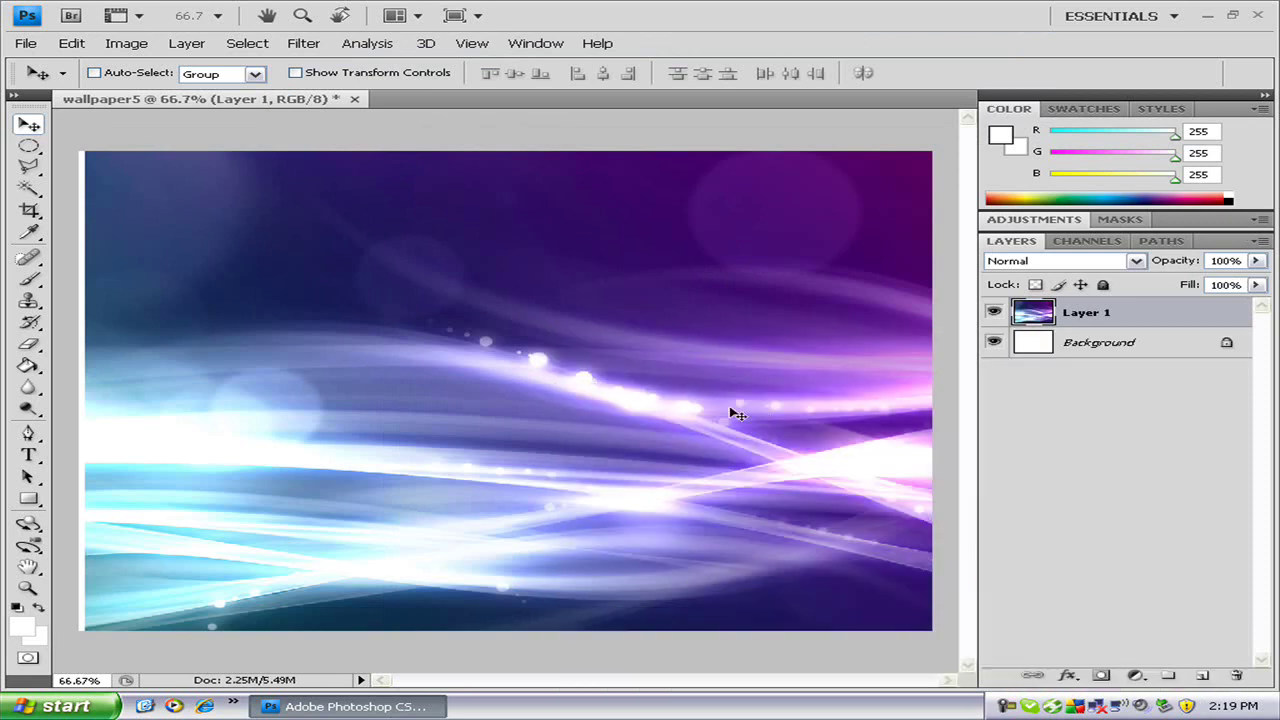
- Nudge Layer 1 left and up so the streaks cover the whole canvas
key(shift+Left)
key(shift+Left)
key(shift+Left)
key(shift+Left)
key(shift+Left)
key(shift+Left)
key(shift+Left)
key(shift+Left)
key(shift+Left)
key(shift+Left)
key(shift+Left)
key(shift+Left)
key(shift+Left)
key(shift+Left)
key(shift+Left)
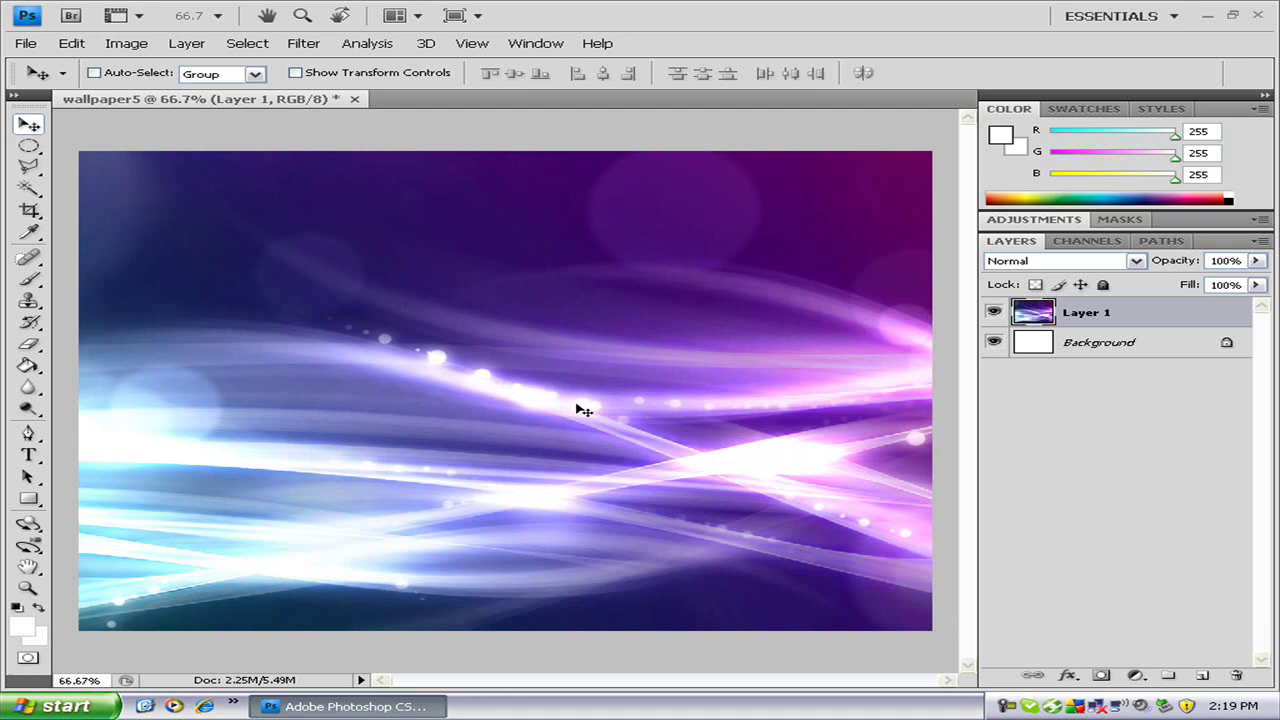
key(shift+Up)
key(shift+Up)
key(shift+Up)
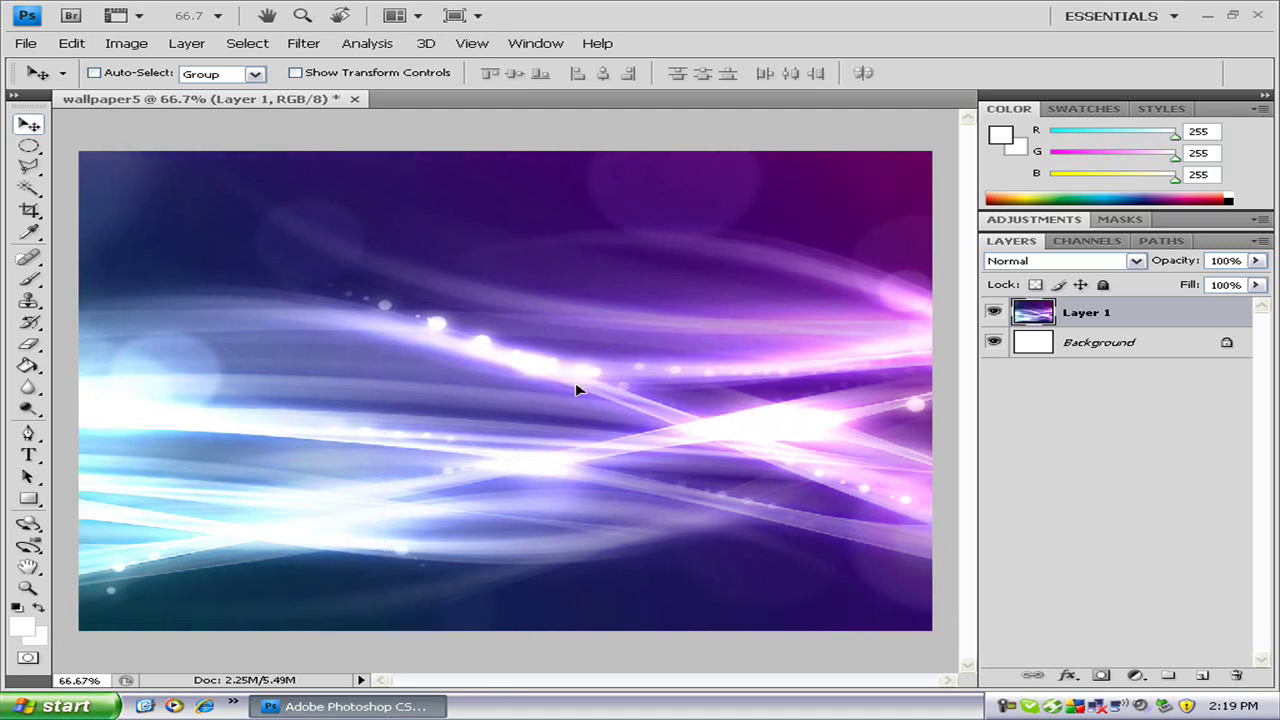
drag(576, 389, 576, 373)
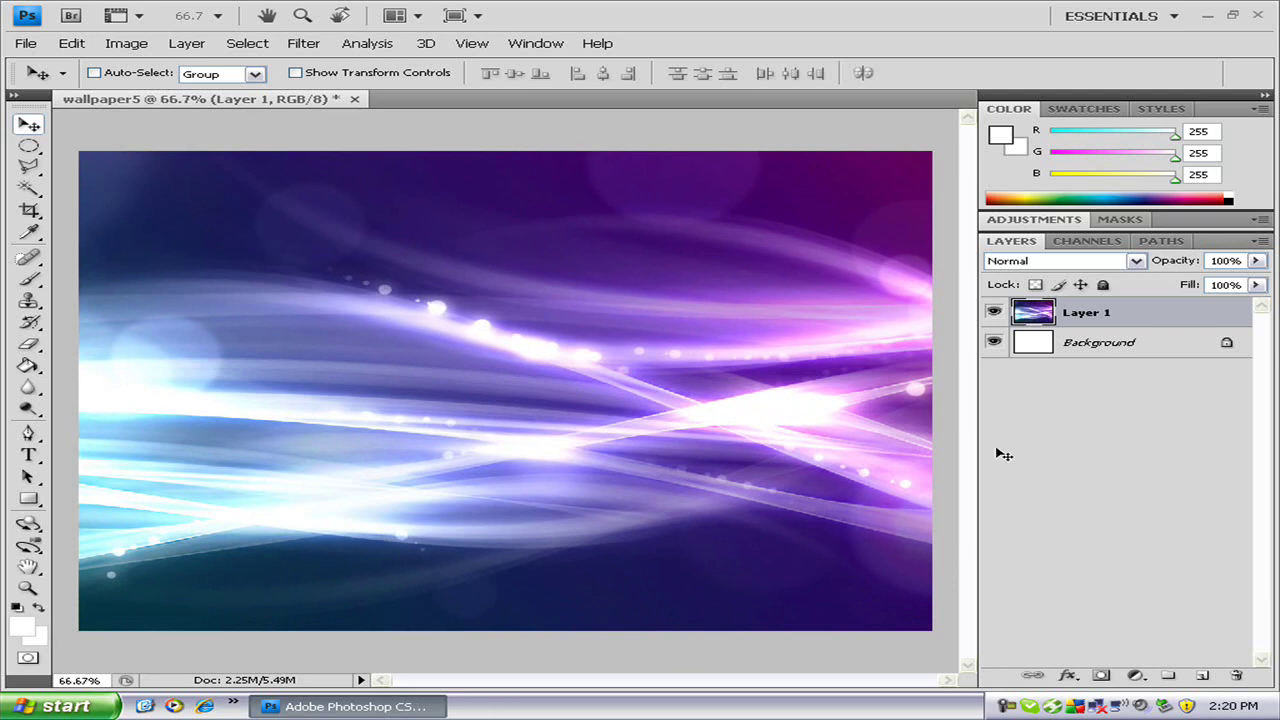
- Unlock Background as Layer 0, move Layer 1 beneath it, and select Layer 0
double_click(1141, 344)
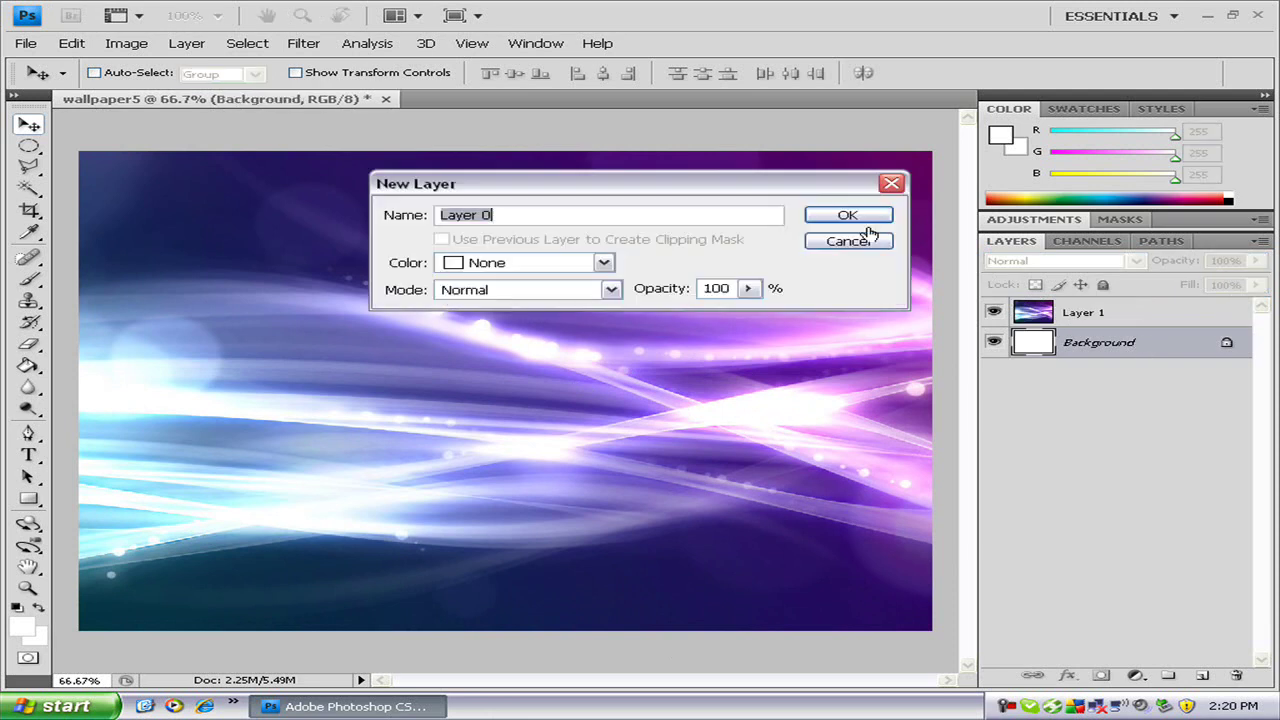
click(857, 216)
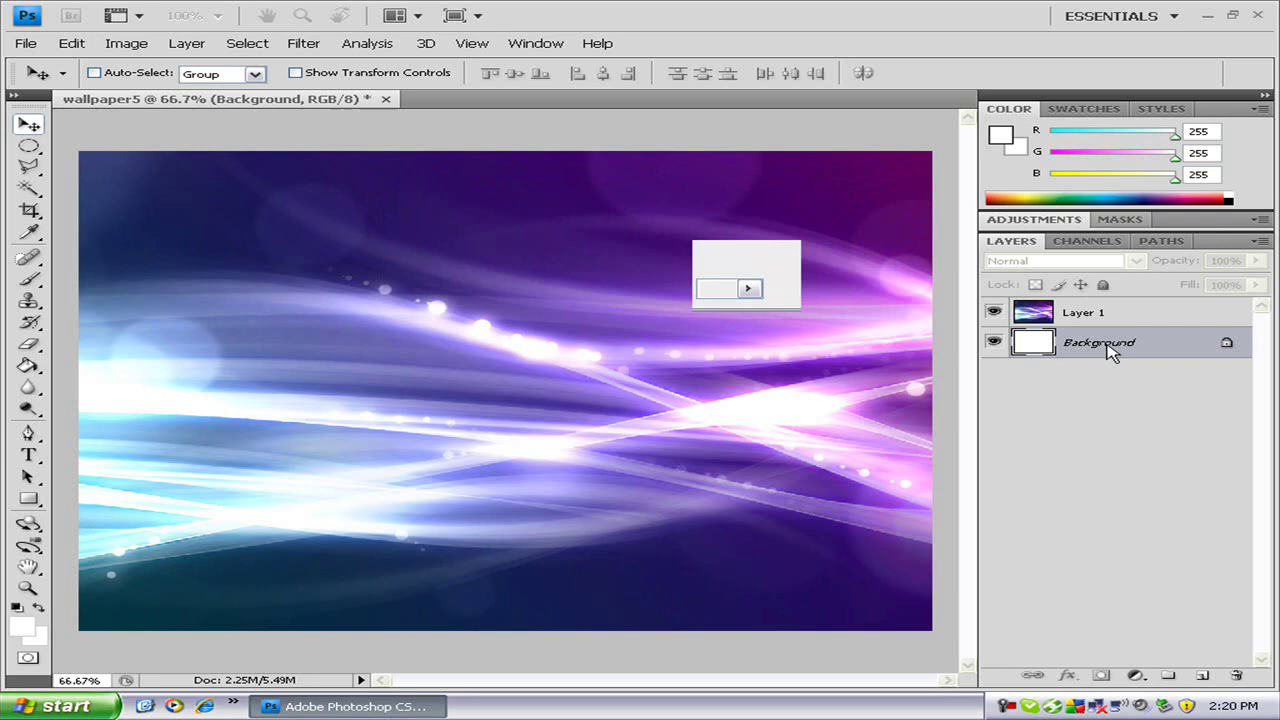
drag(1090, 312, 1110, 381)
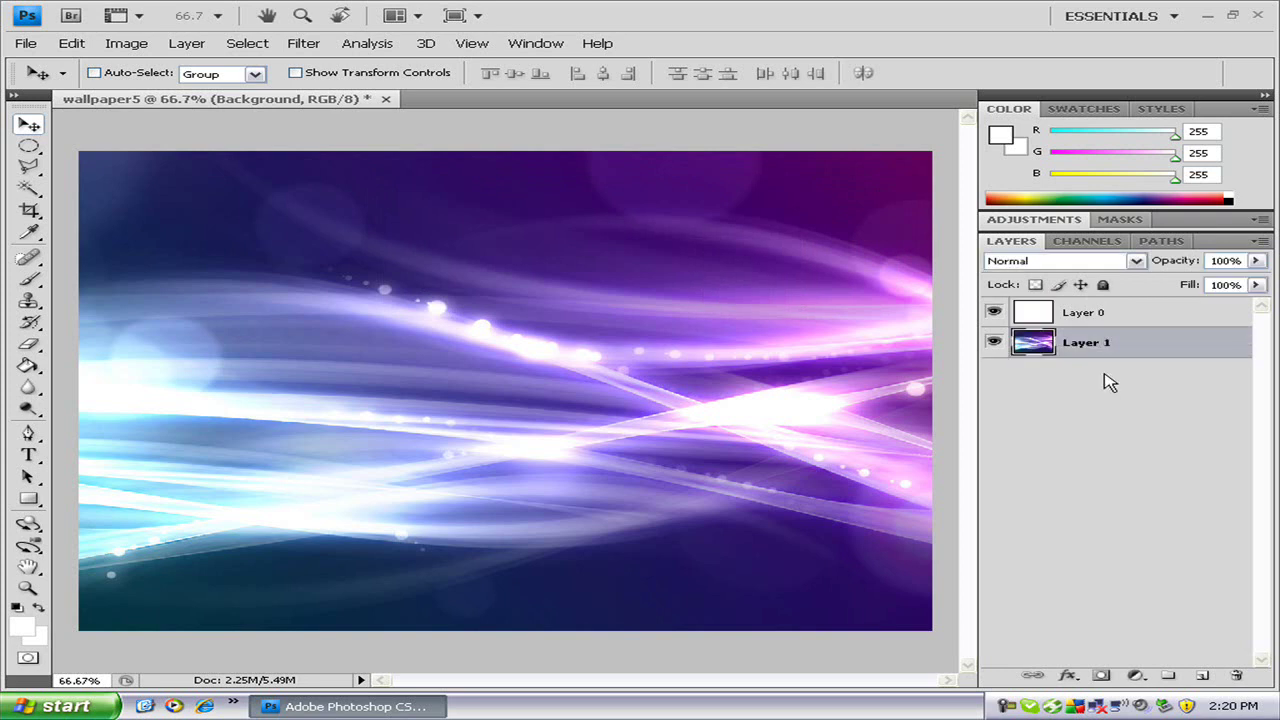
click(1104, 318)
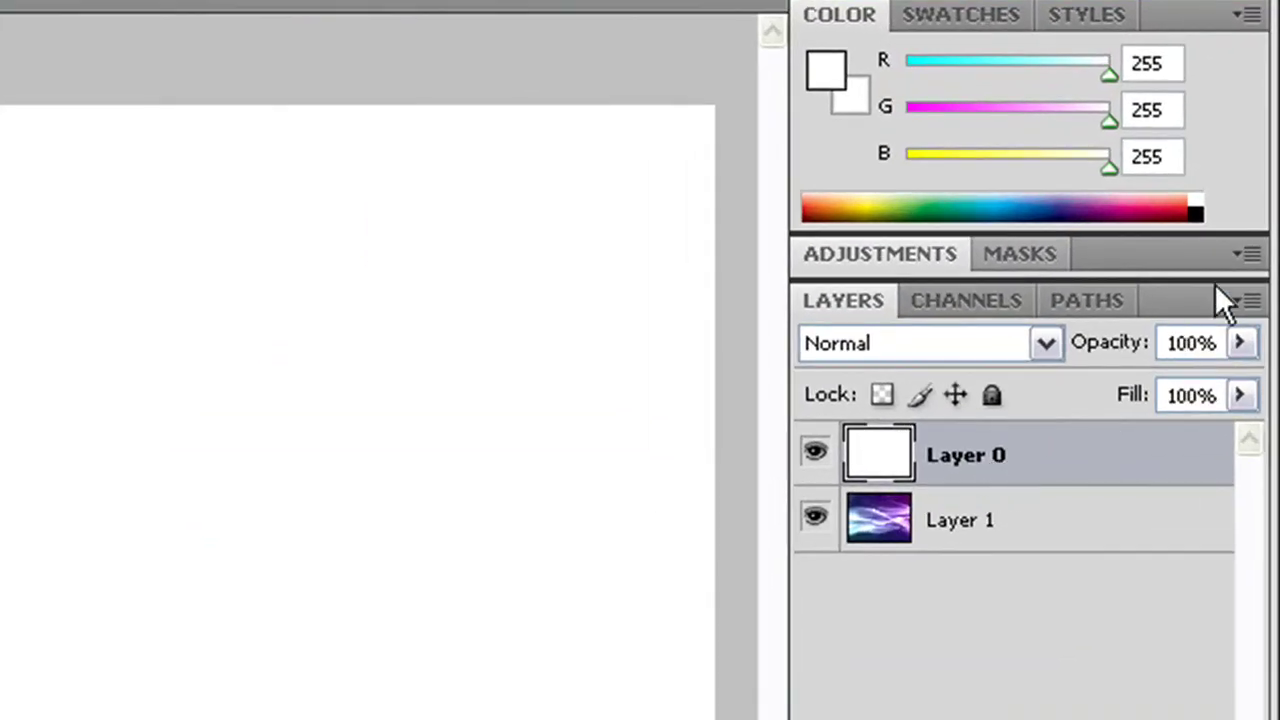
- Set Layer 0's opacity to 85% in the Layers panel
click(1240, 343)
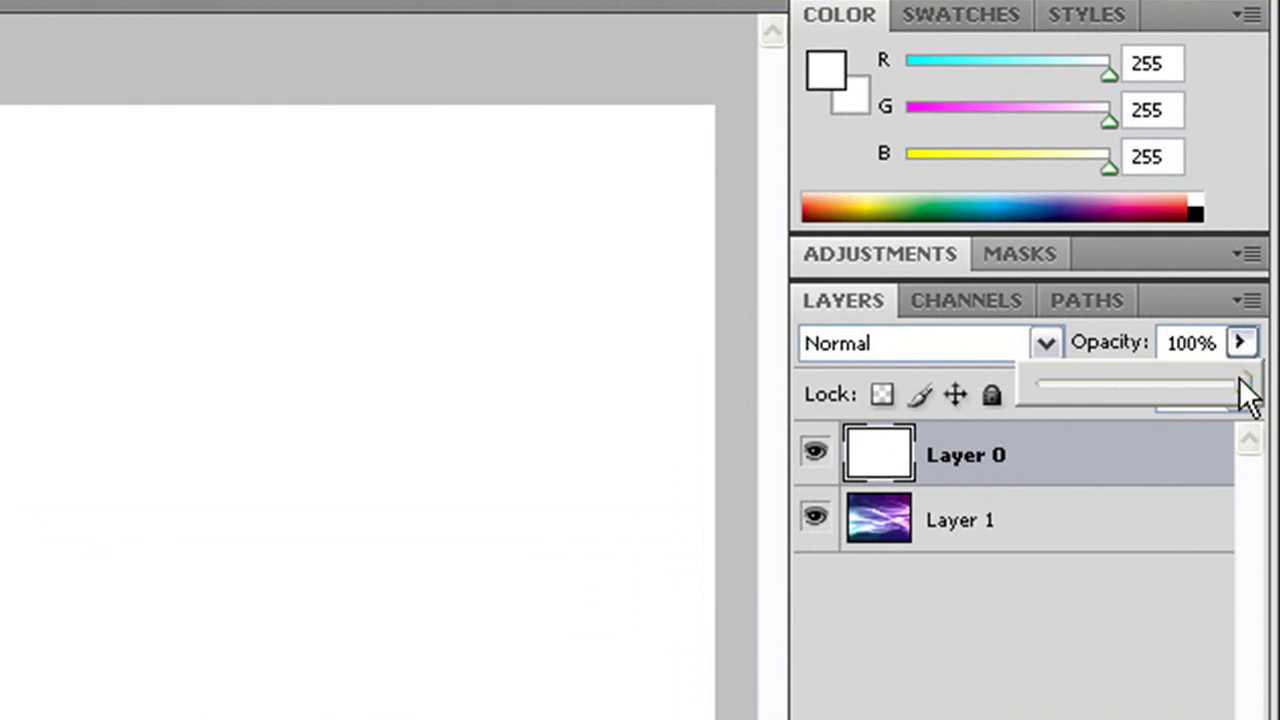
drag(1240, 380, 1235, 380)
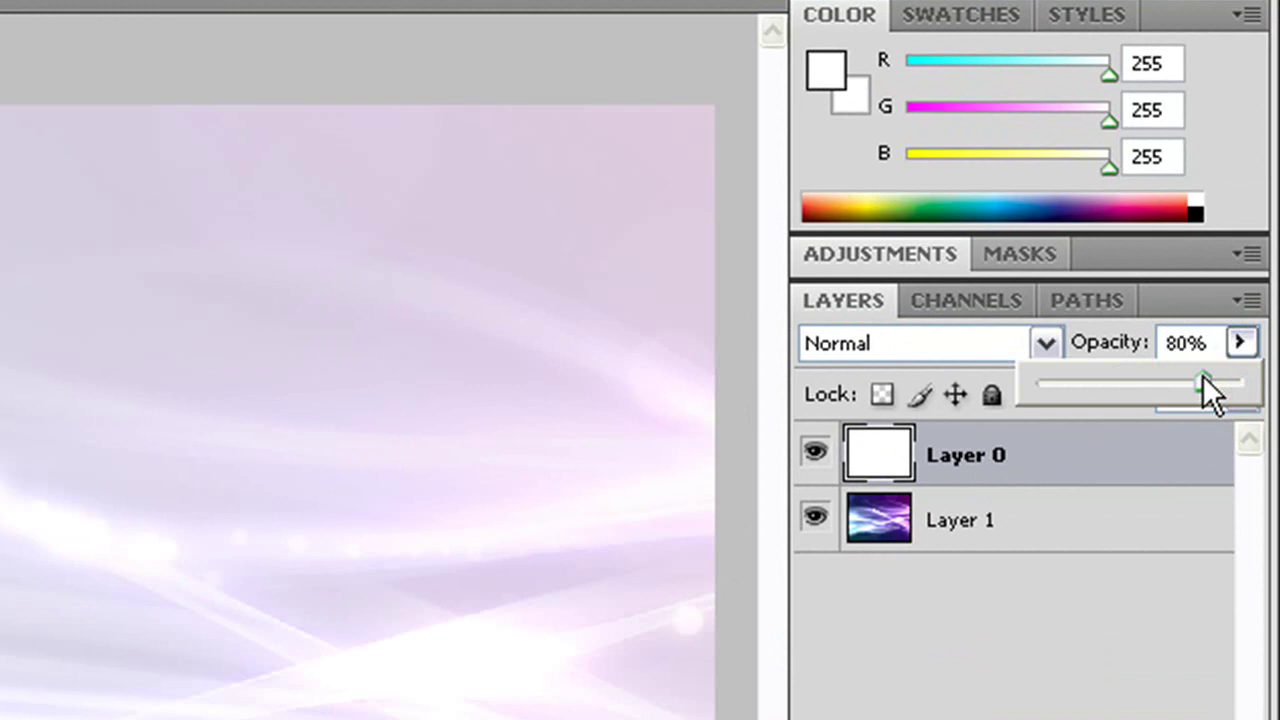
drag(1208, 380, 1212, 380)
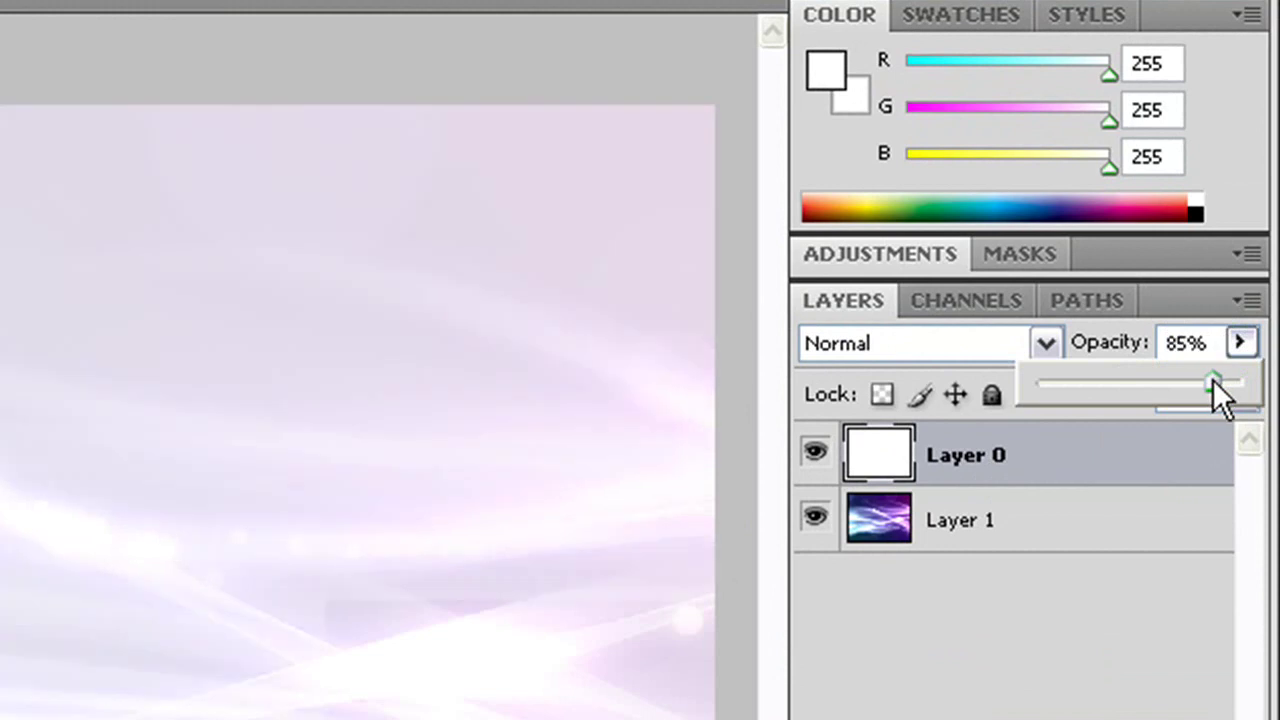
click(1215, 592)
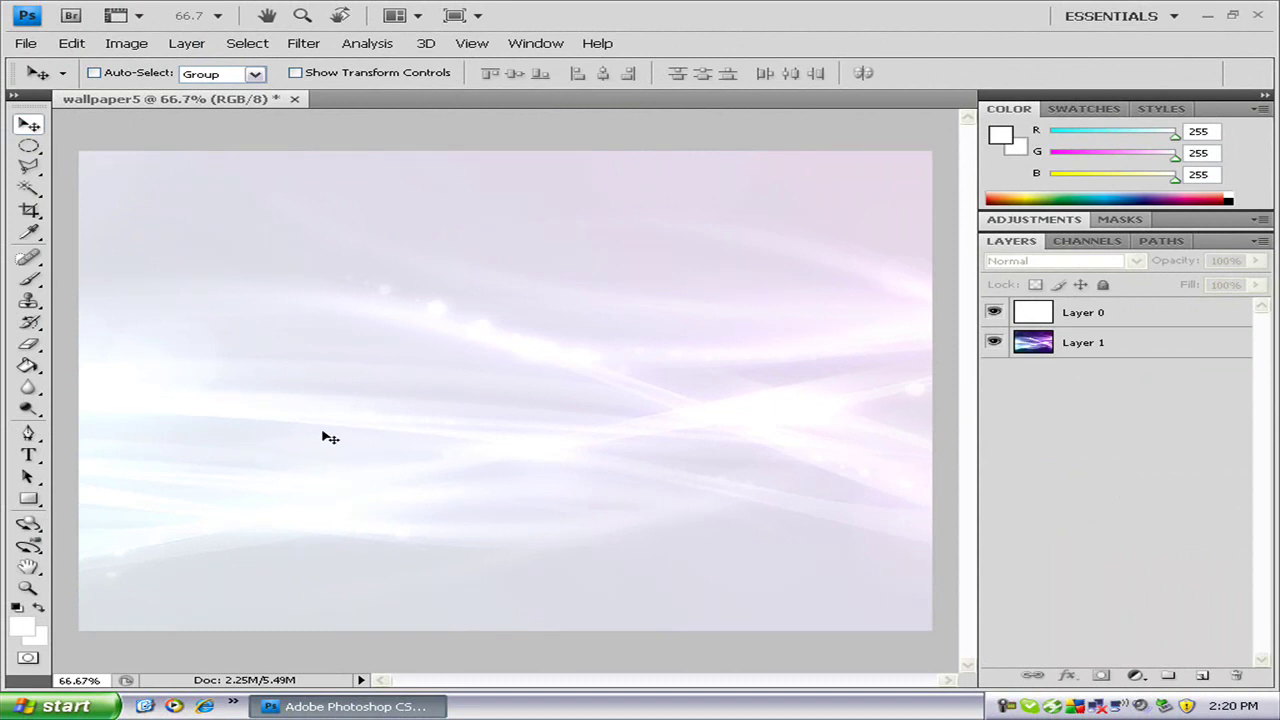
- Type 'hello' in 100 pt Myriad Pro Bold and move it to the canvas centre
click(28, 455)
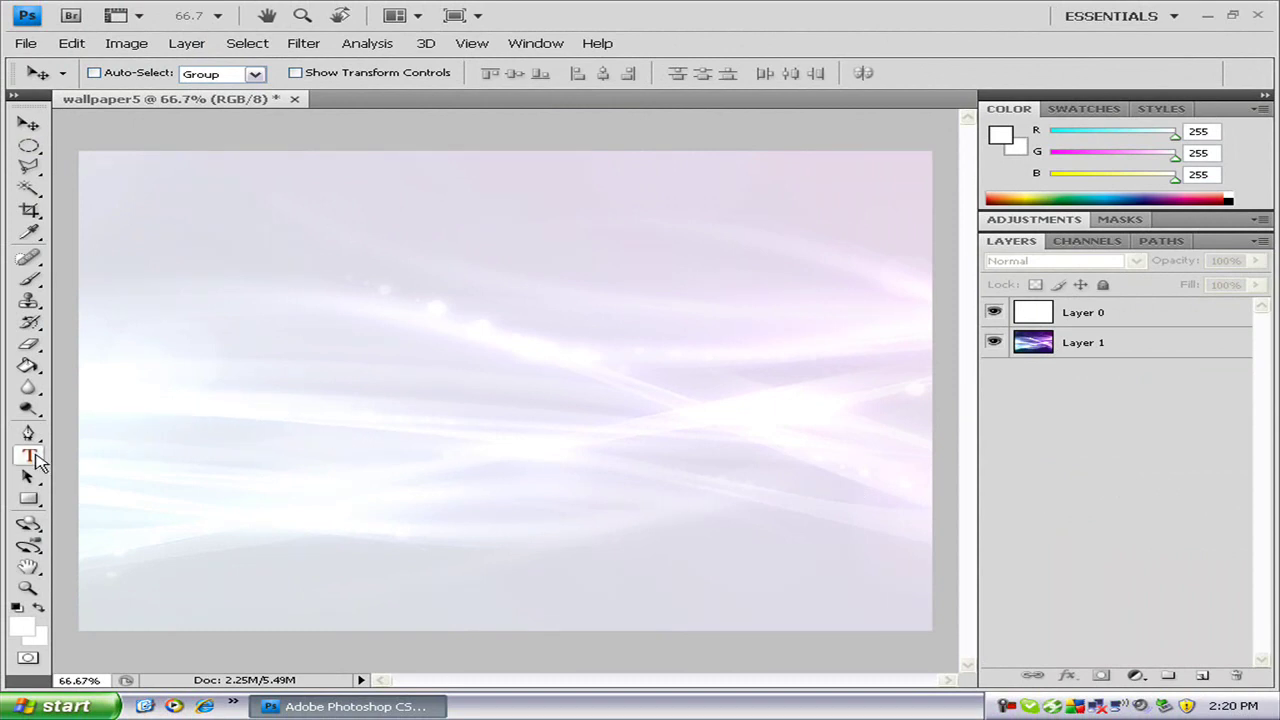
click(461, 408)
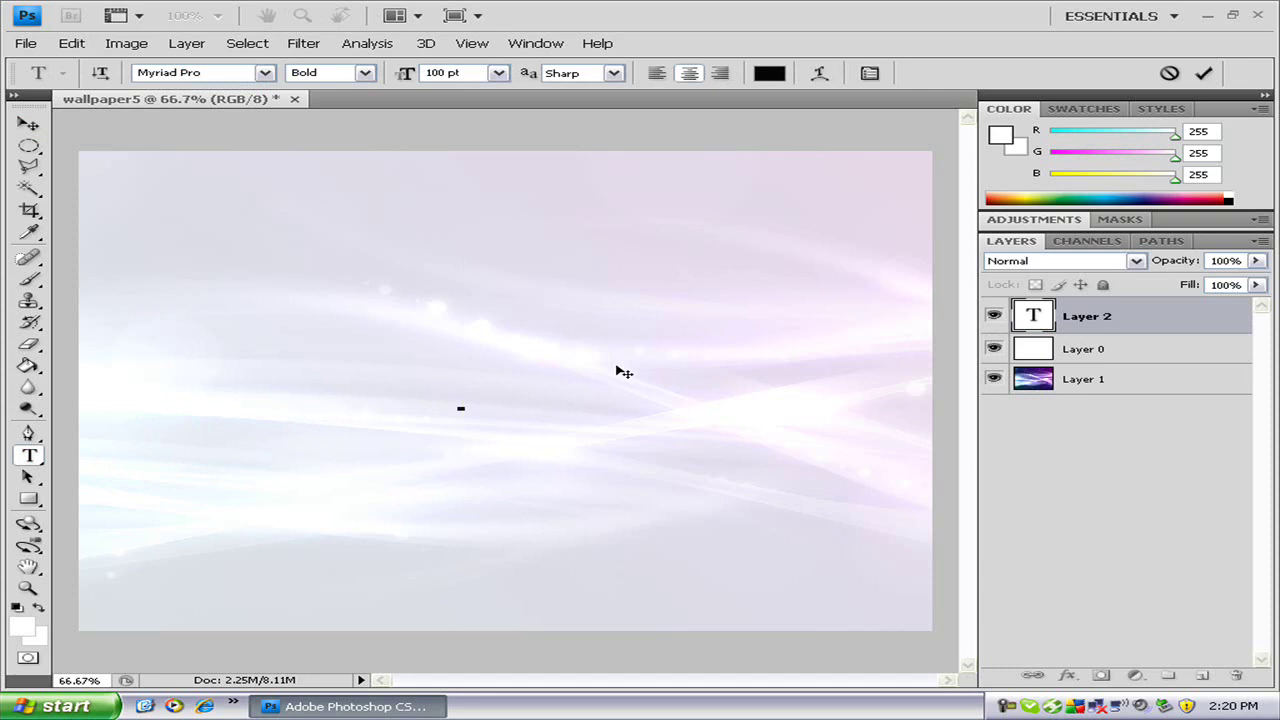
text(hello)
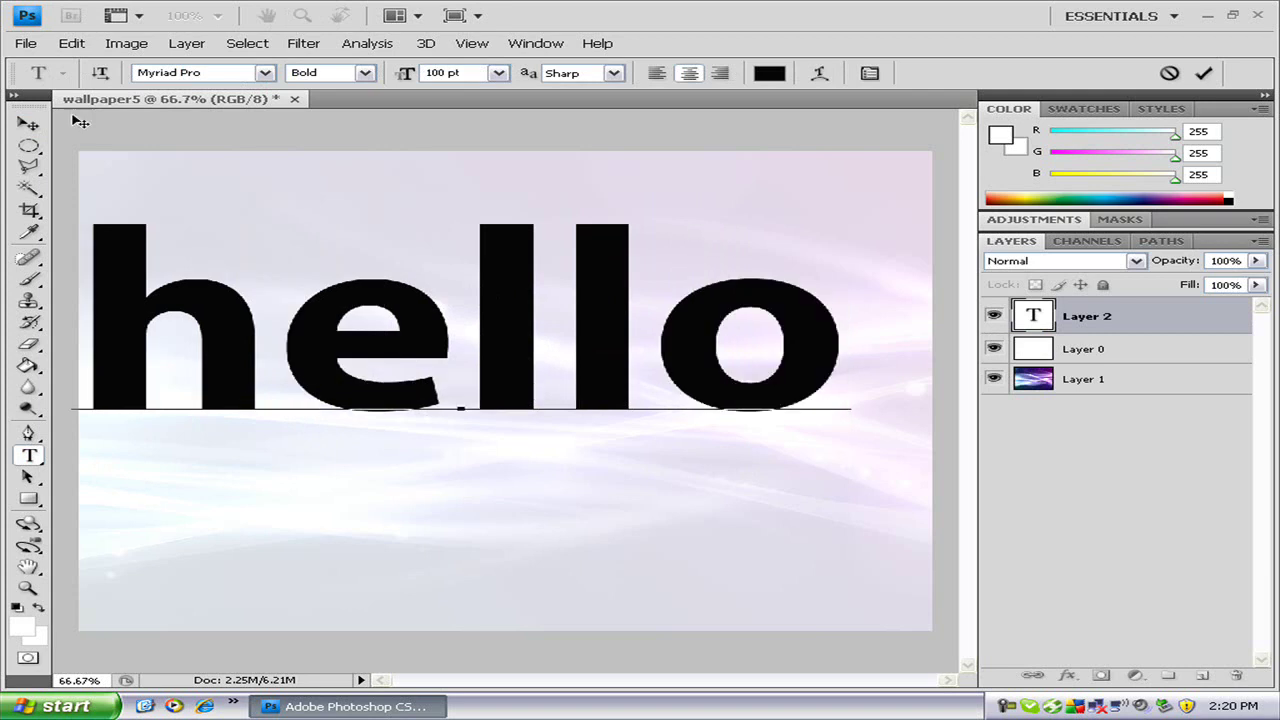
click(28, 123)
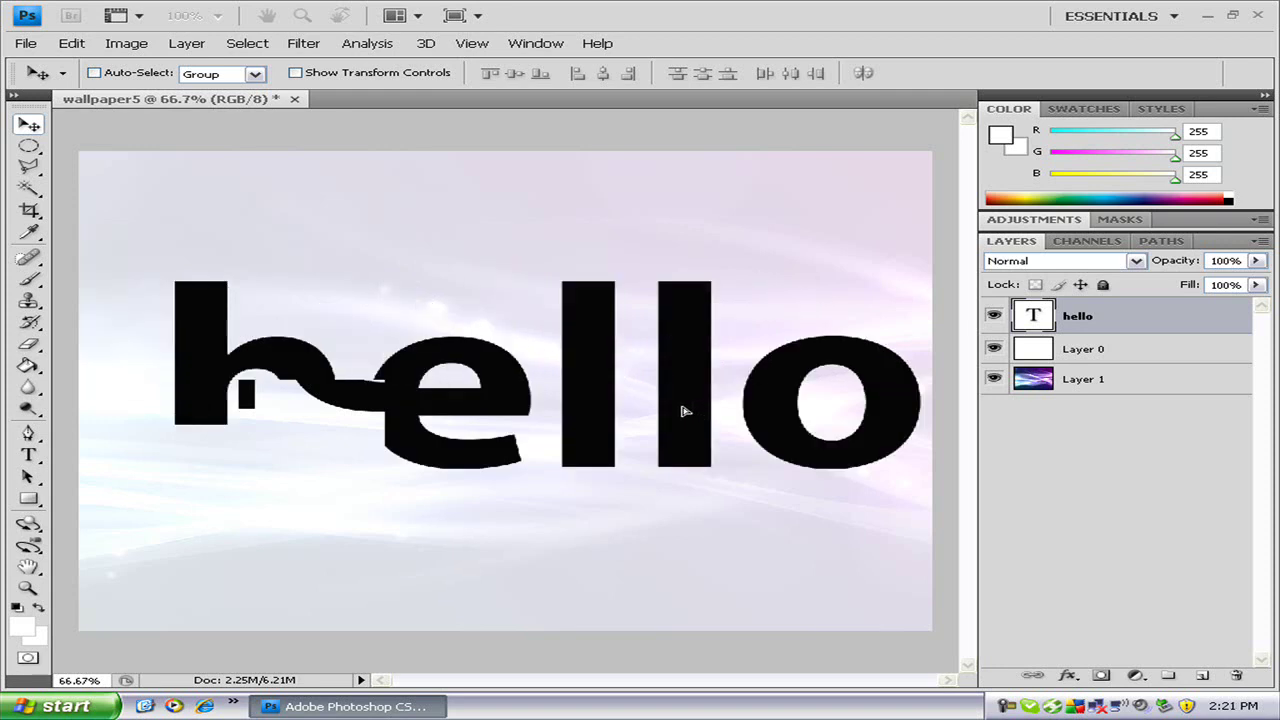
drag(682, 411, 657, 408)
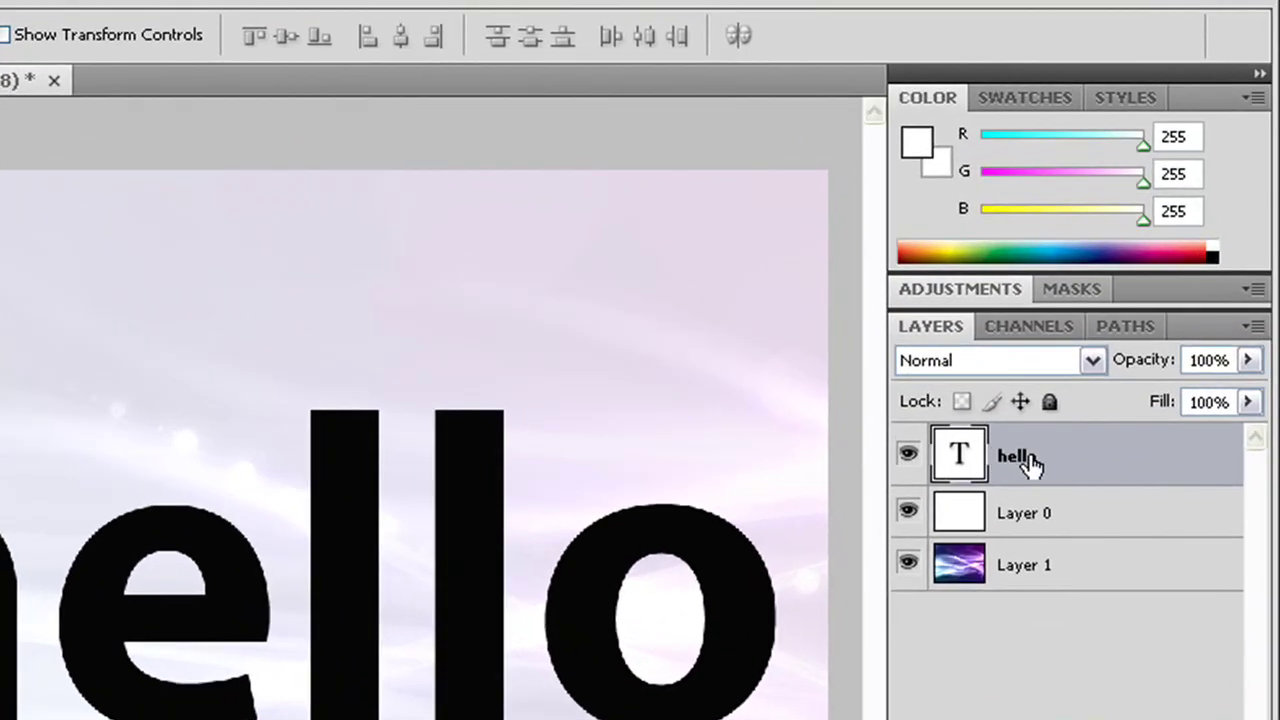
- Rasterize the hello type layer and load its letter pixels as a selection
right_click(1031, 453)
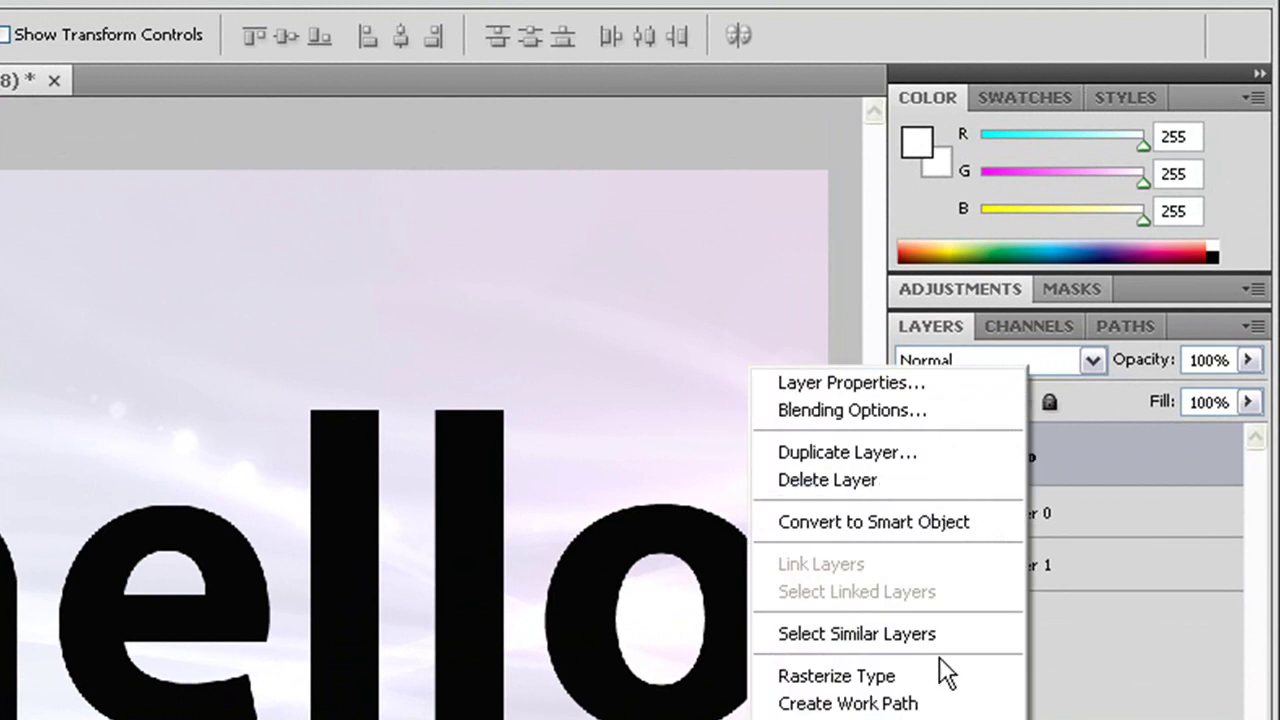
click(928, 680)
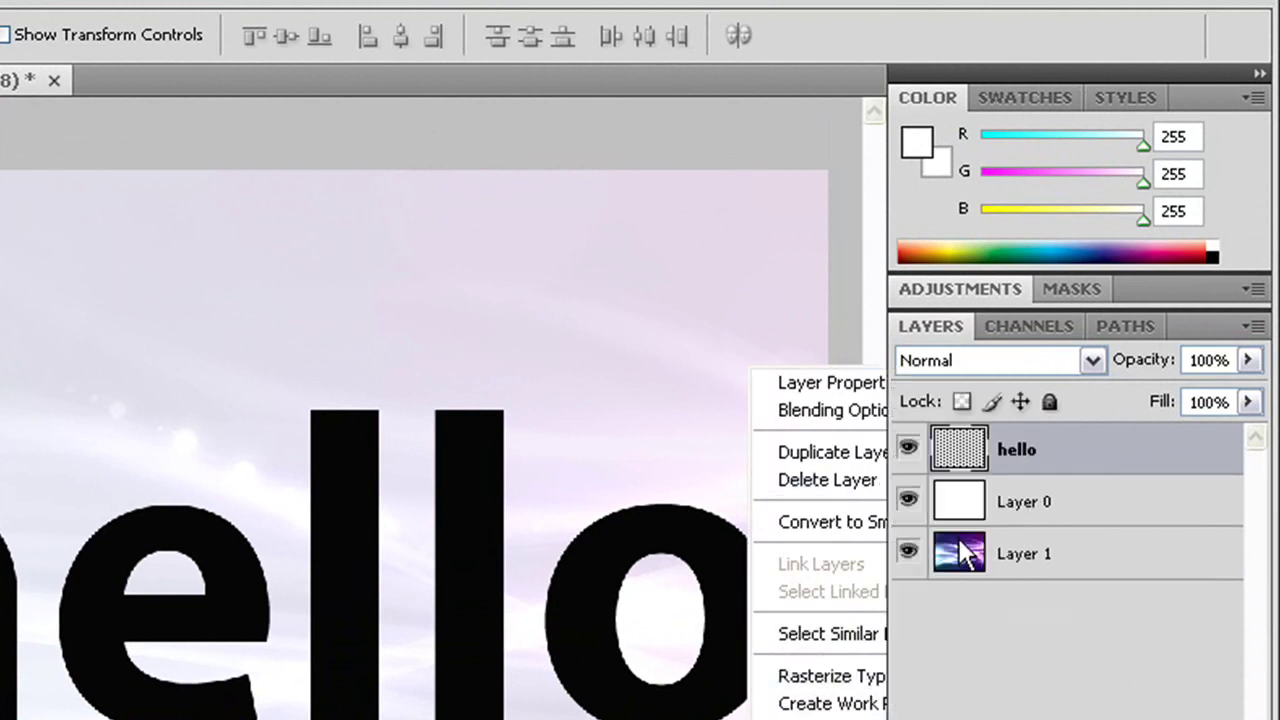
right_click(968, 450)
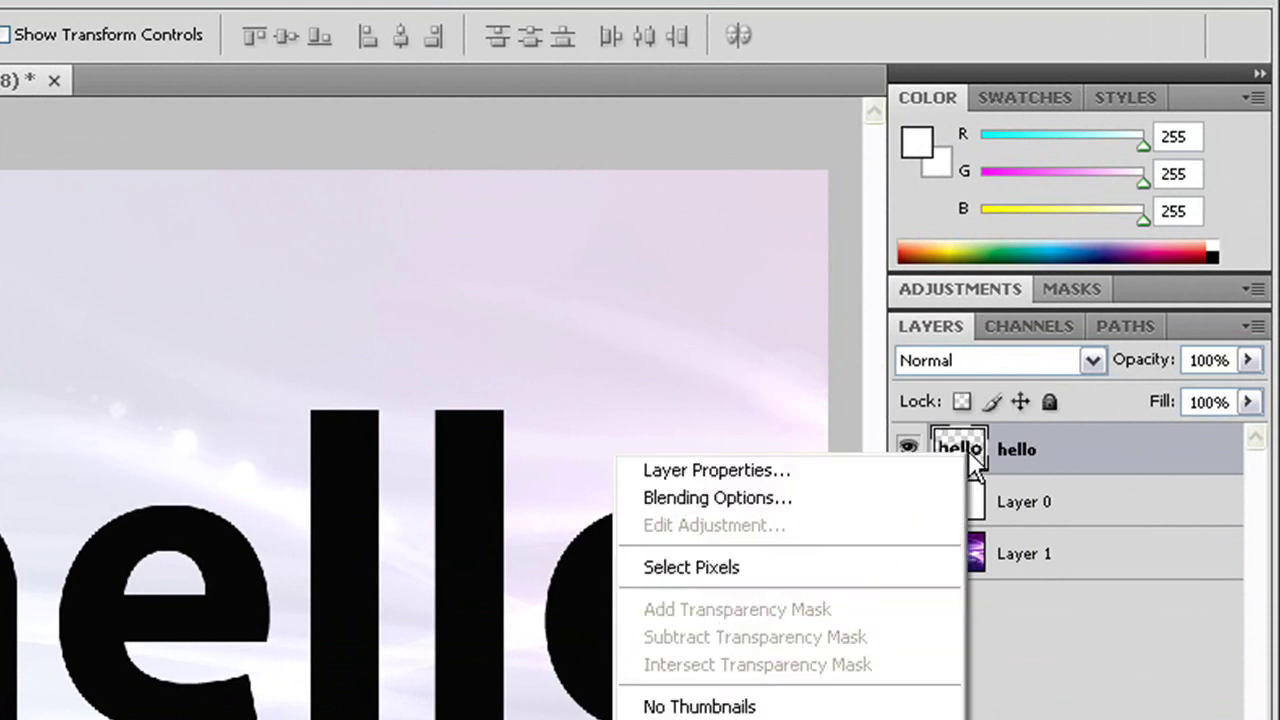
click(848, 555)
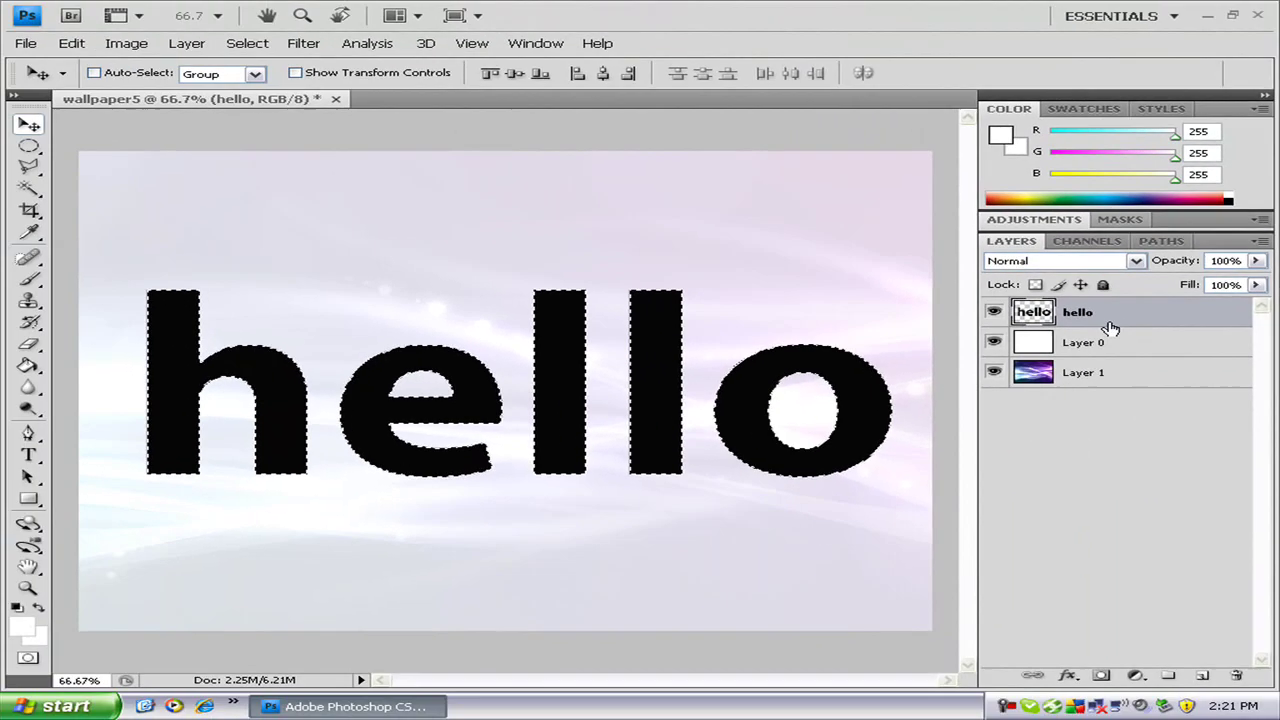
- Delete the letter selection from the hello layer and Layer 0, trash the hello layer, deselect
key(Delete)
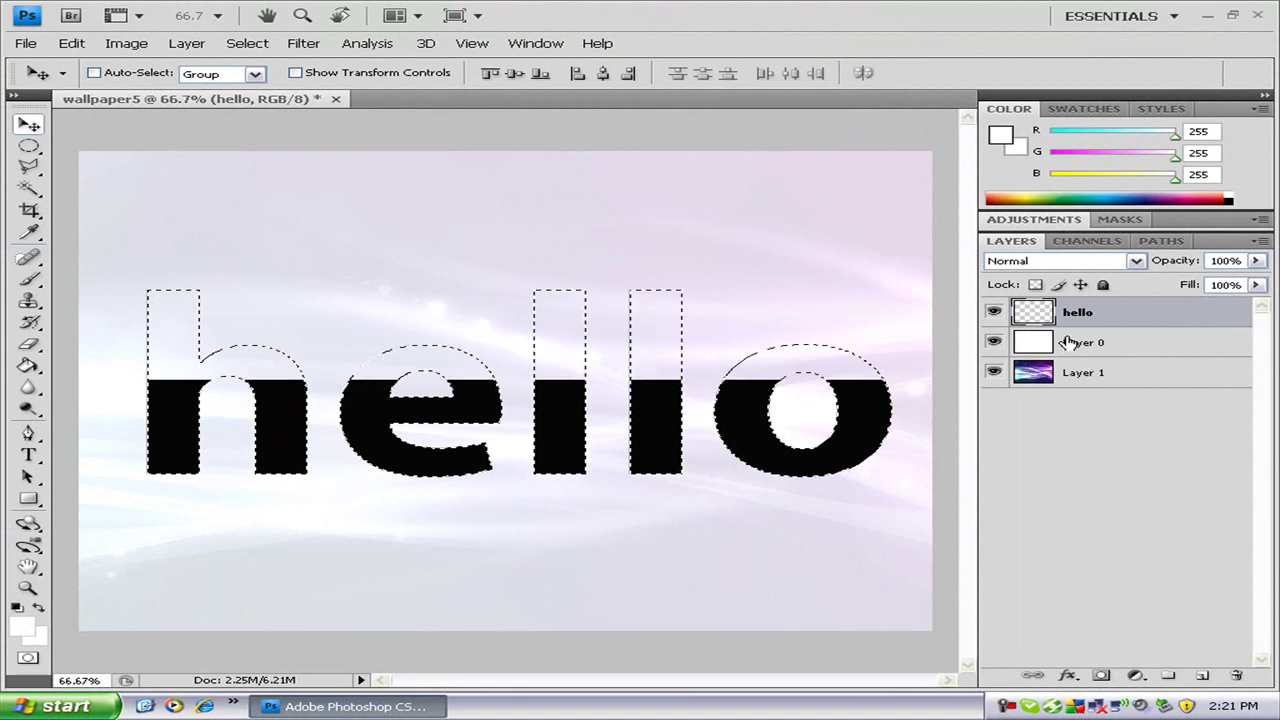
click(1068, 342)
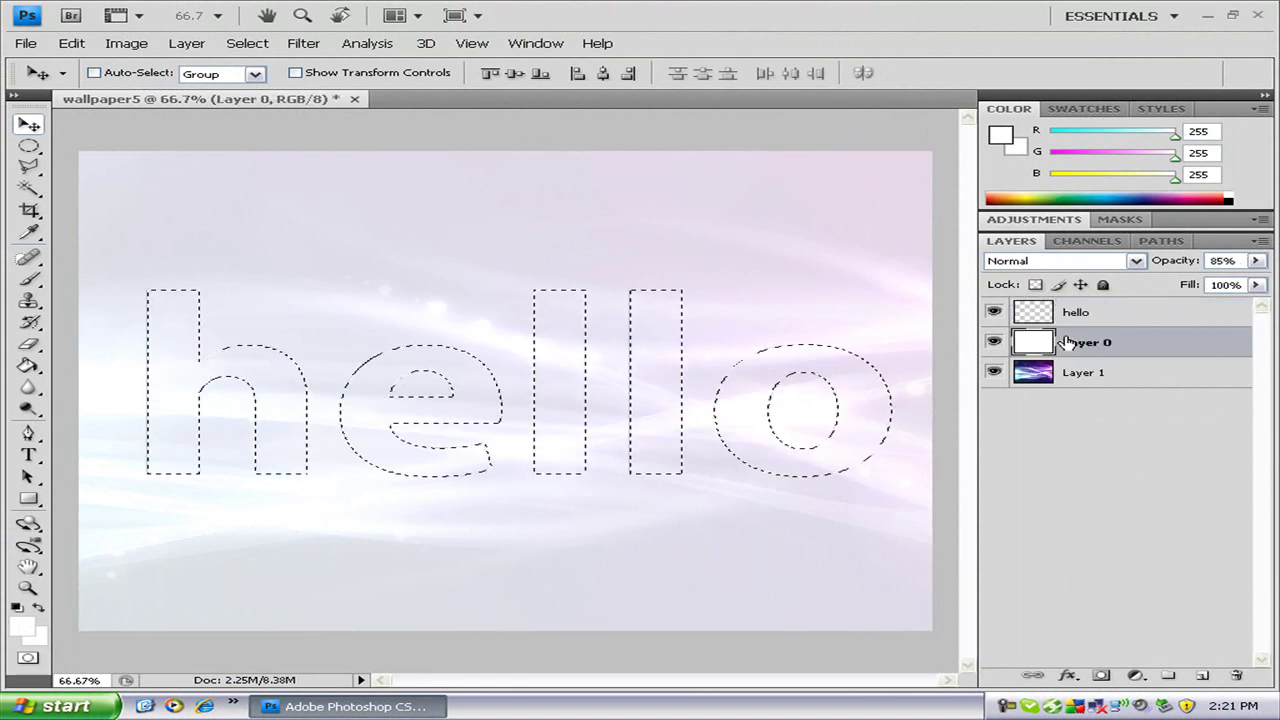
key(Delete)
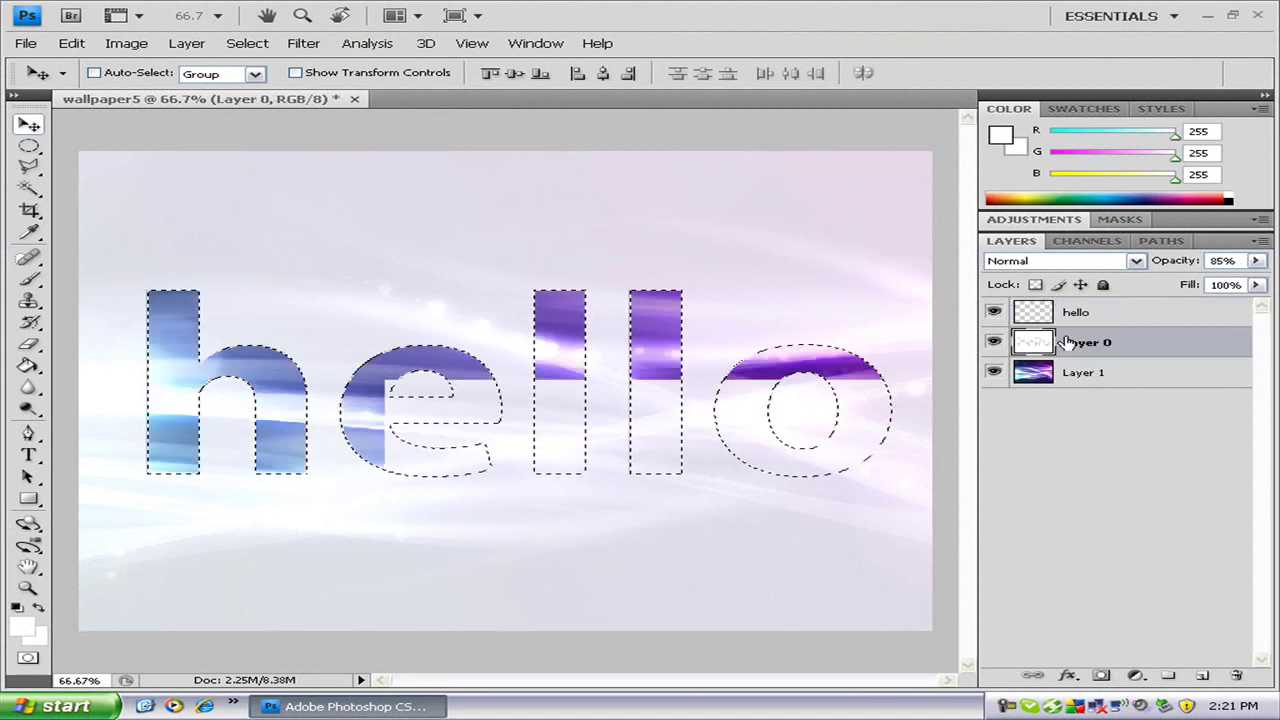
drag(1066, 316, 1230, 678)
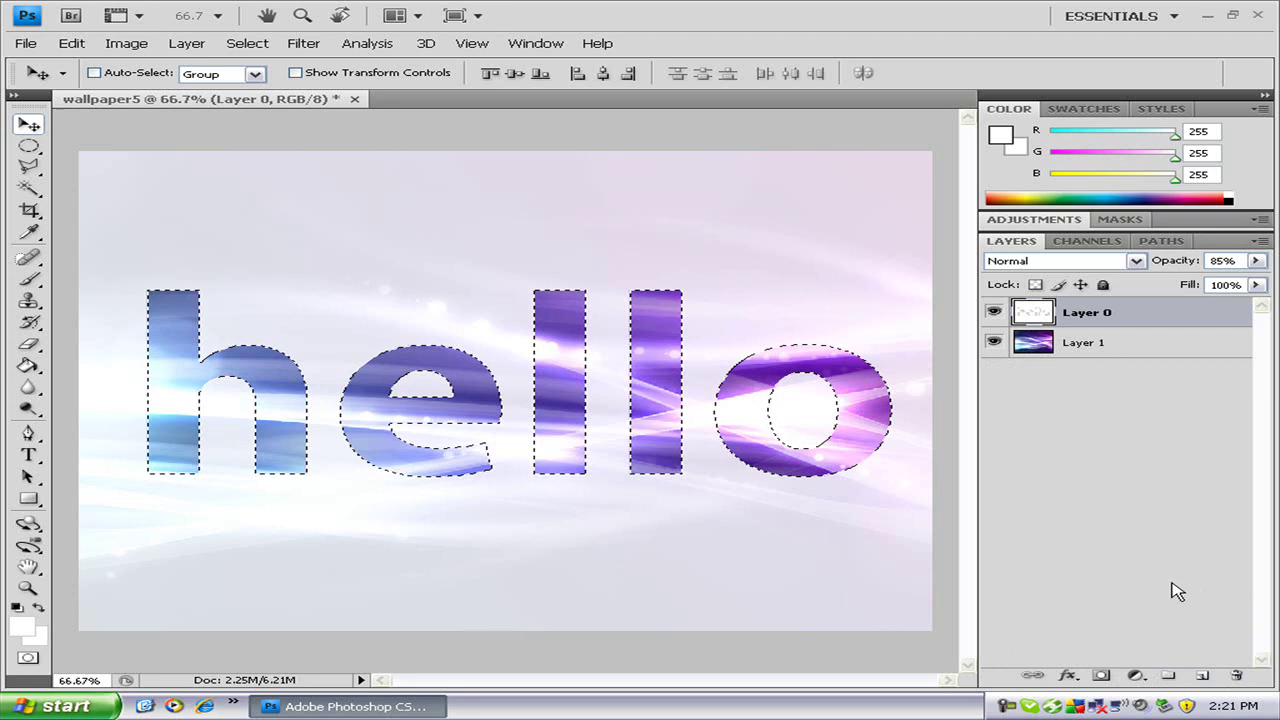
key(ctrl+d)
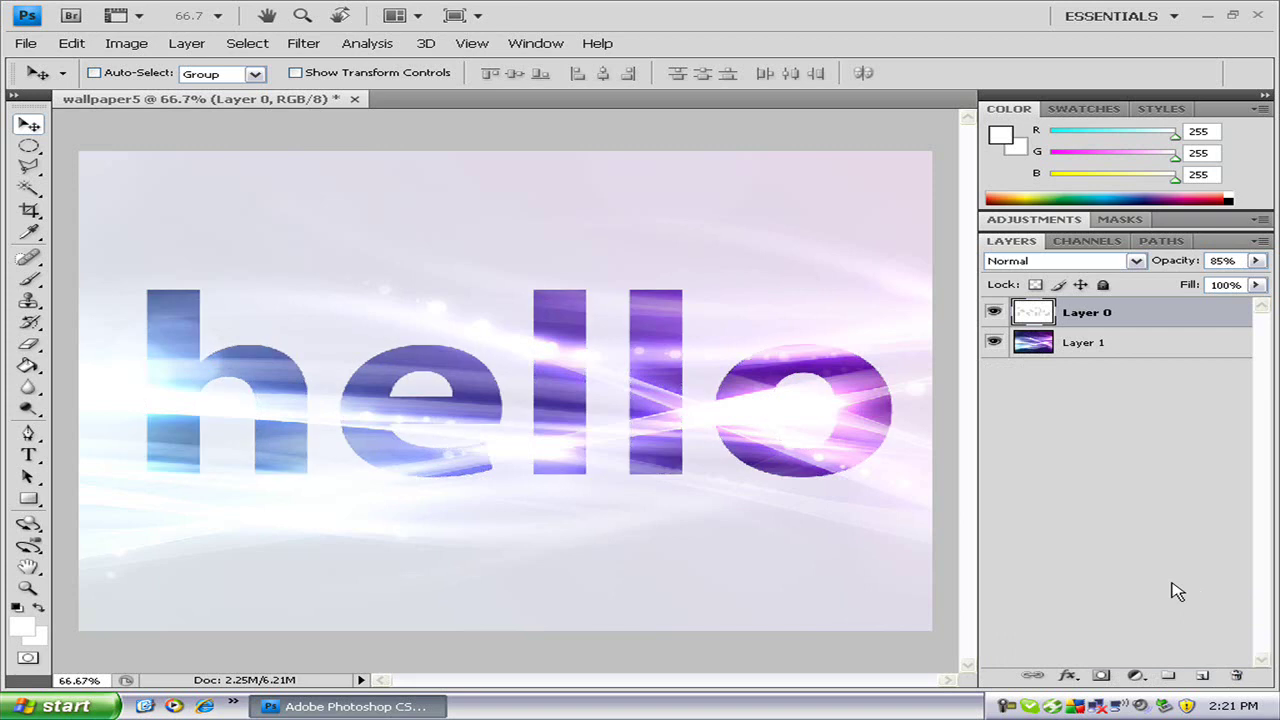